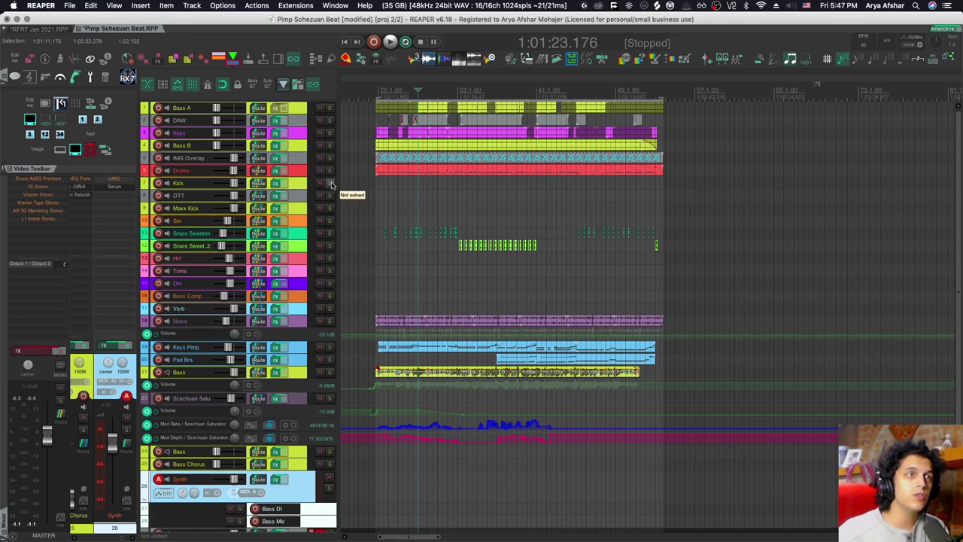
Solo the Kick track, play it while viewing its effects chain, then unsolo it.
click(329, 183)
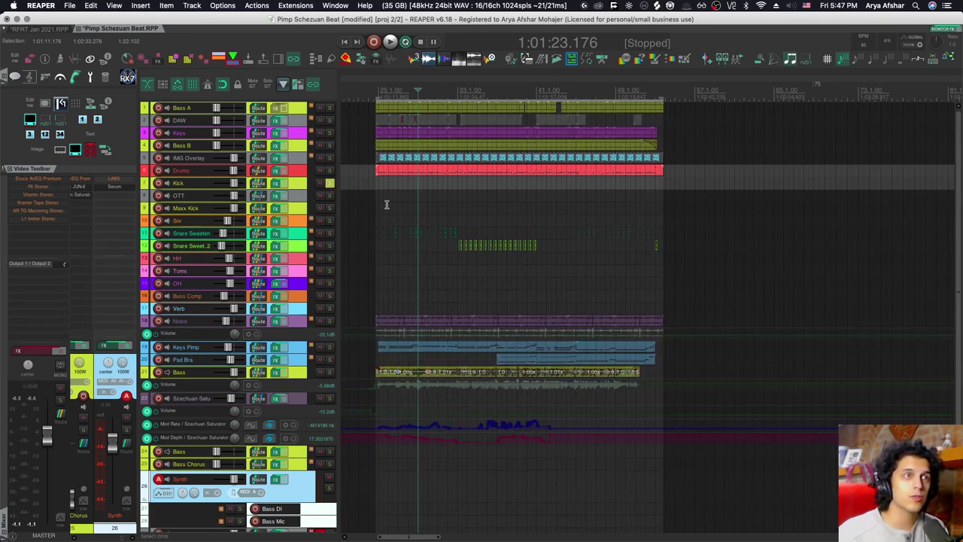
key(space)
key(shift+f)
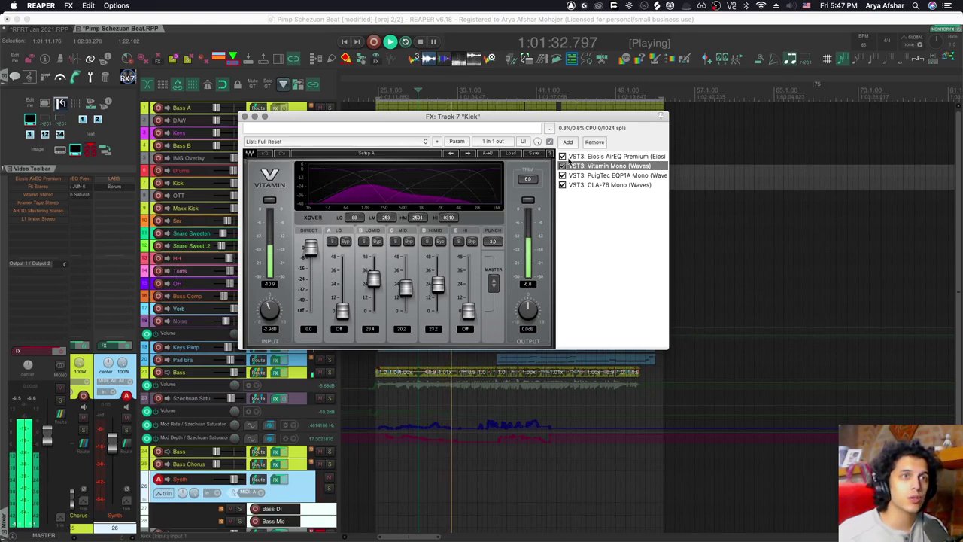
key(shift+f)
key(space)
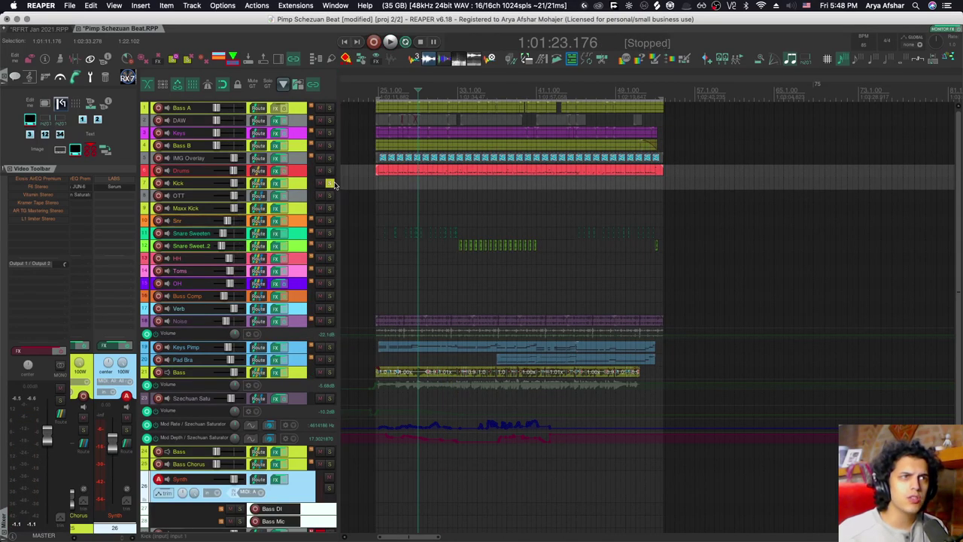
click(330, 184)
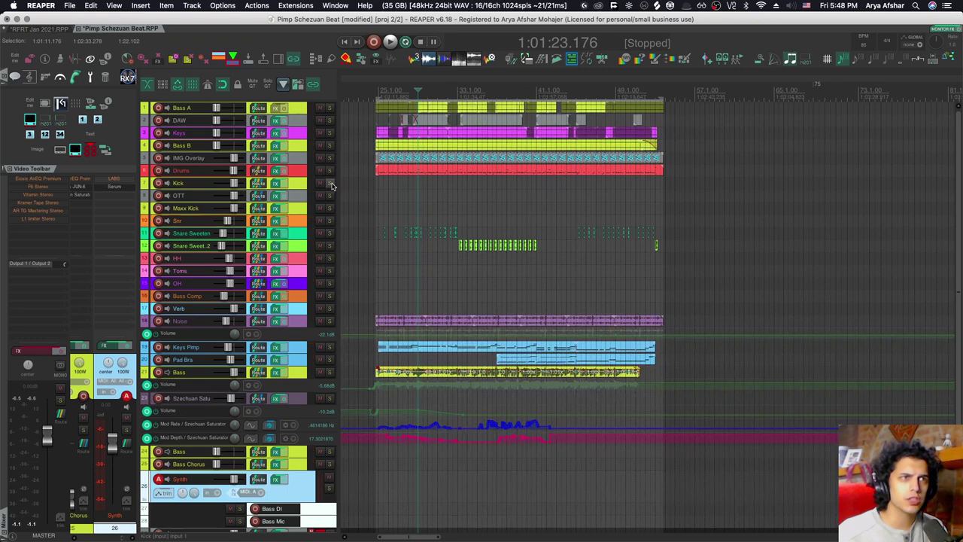
Play the project from a chosen spot on the Kick lane, checking the Kick effects chain.
key(space)
click(457, 184)
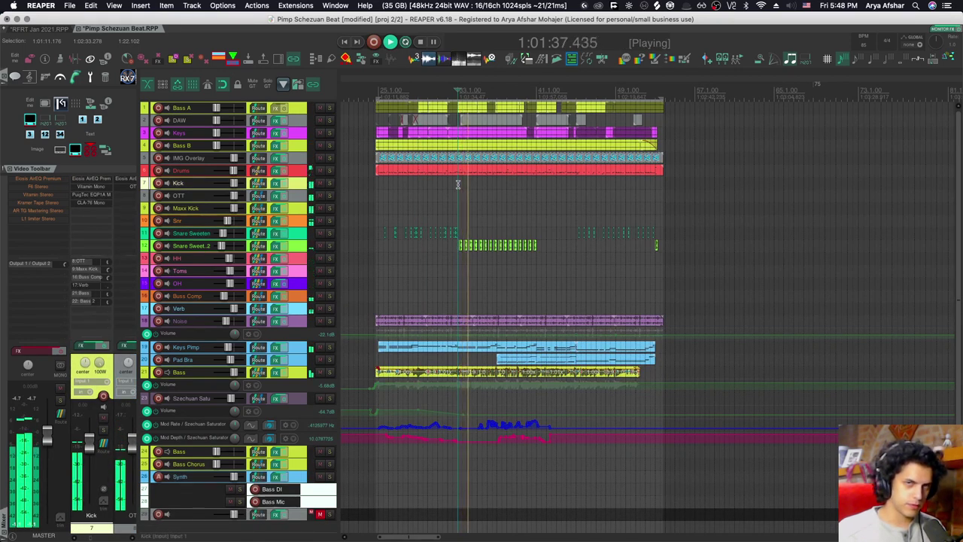
key(space)
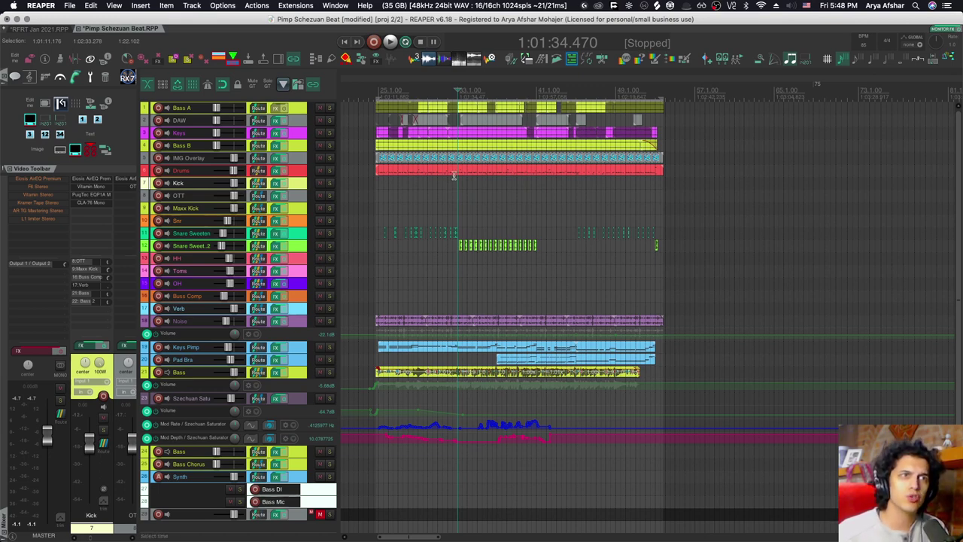
key(space)
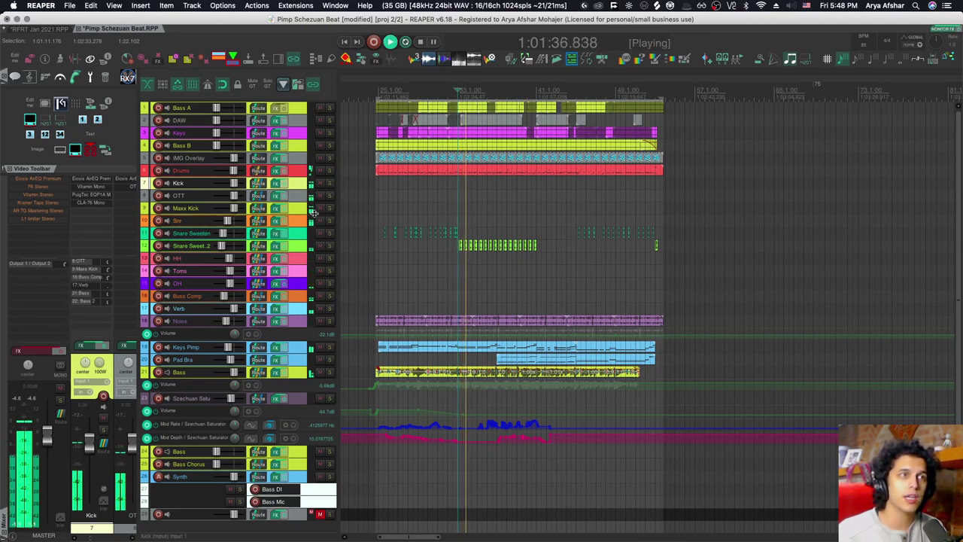
key(f)
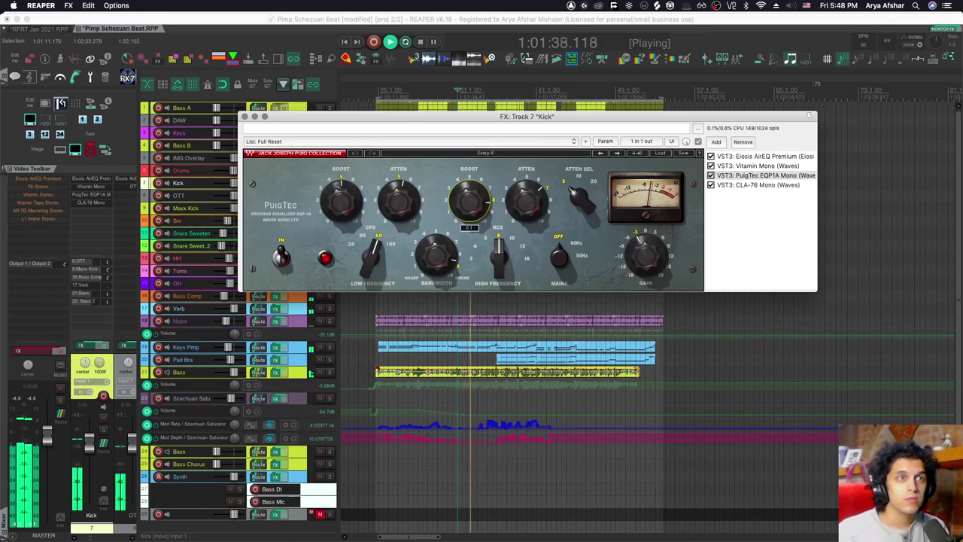
key(space)
key(f)
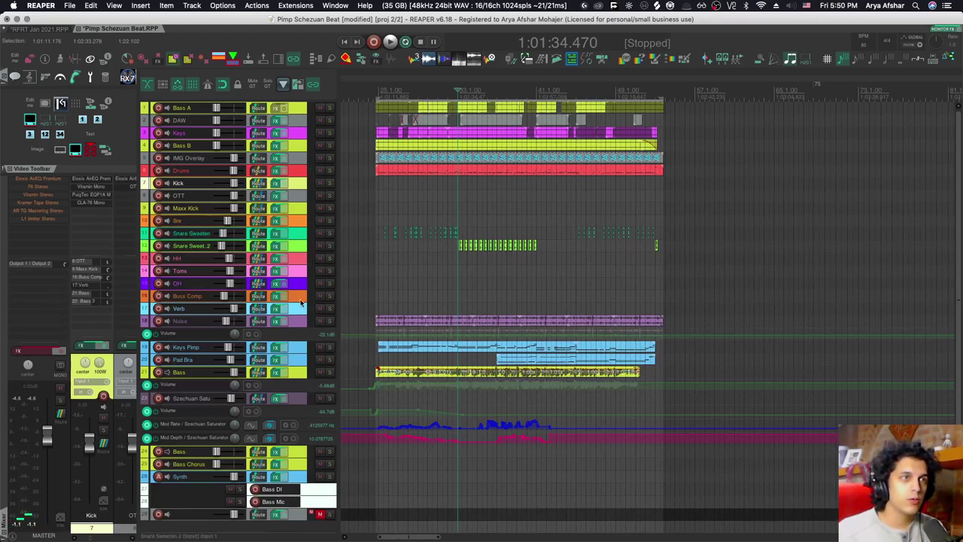
Solo the Bass track and play the project briefly with Bass soloed.
click(329, 373)
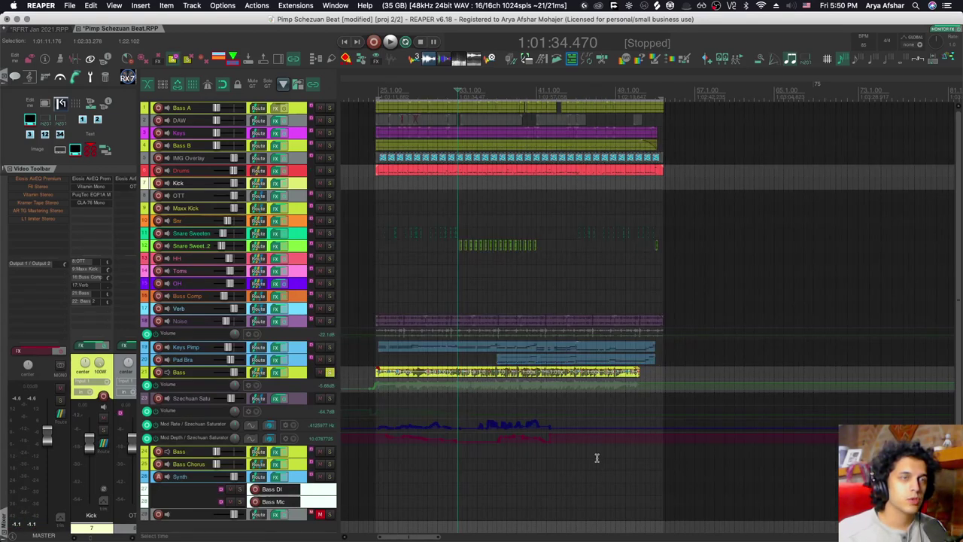
key(space)
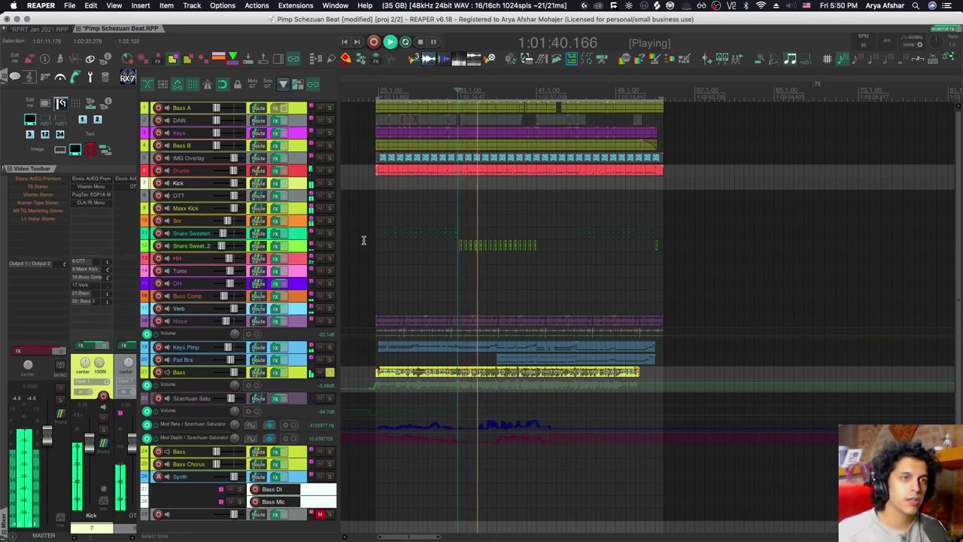
key(space)
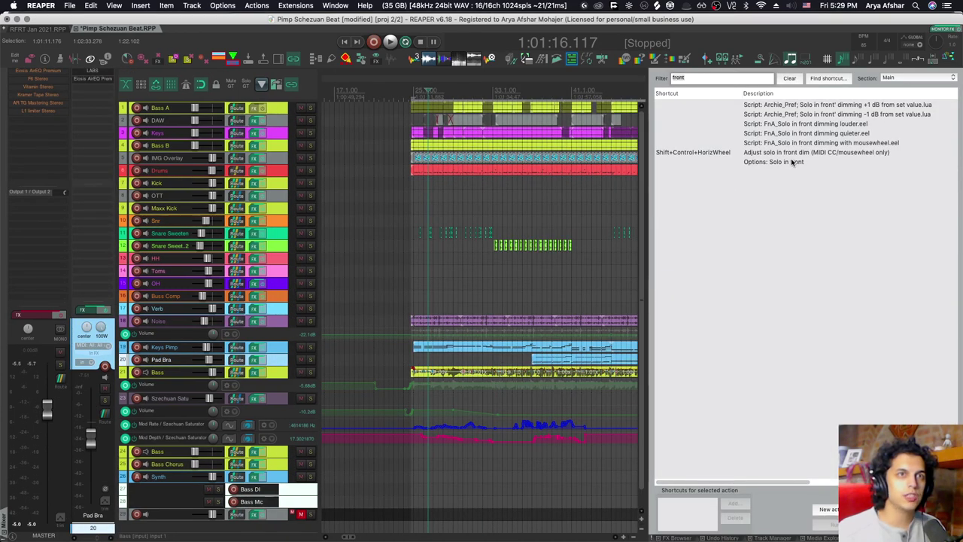
Select the Options: Solo in front action and scroll the list to its State column.
click(792, 161)
click(756, 273)
click(751, 164)
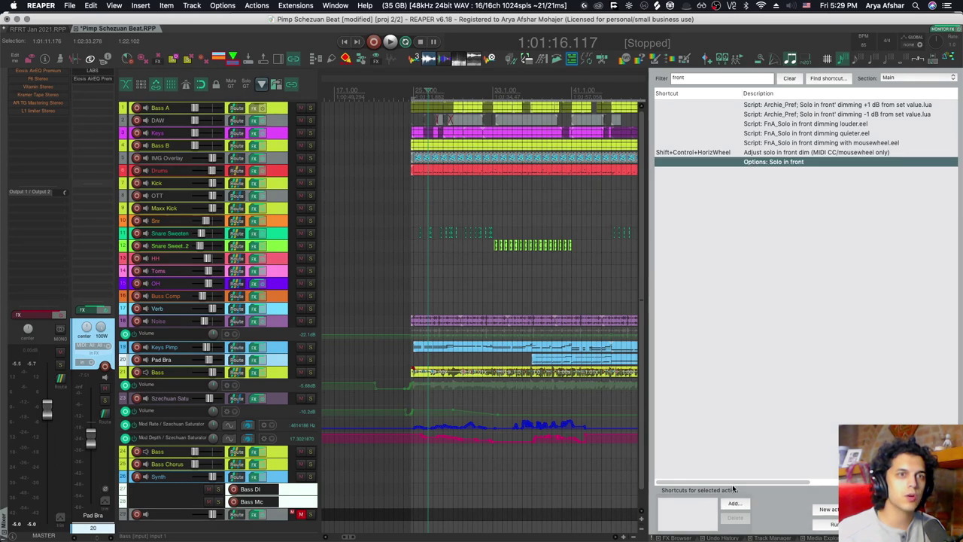
drag(733, 484, 880, 483)
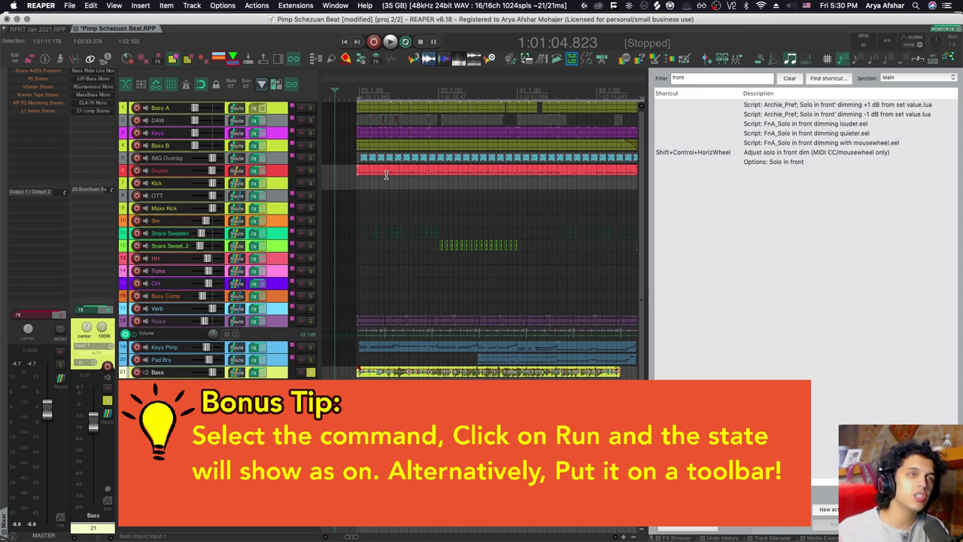
Set Solo in front dimming to -6 dB in Mute/Solo preferences and close Preferences.
key(super+comma)
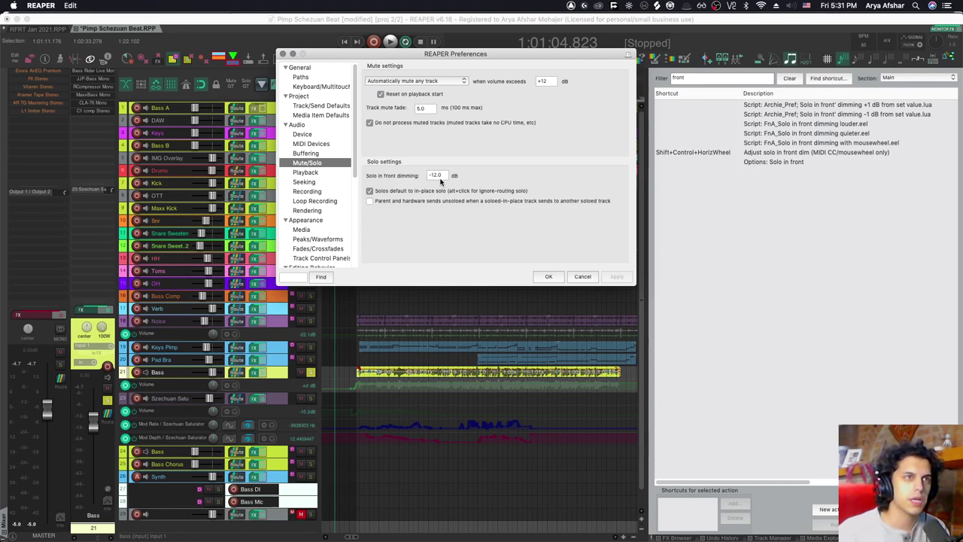
text(-6)
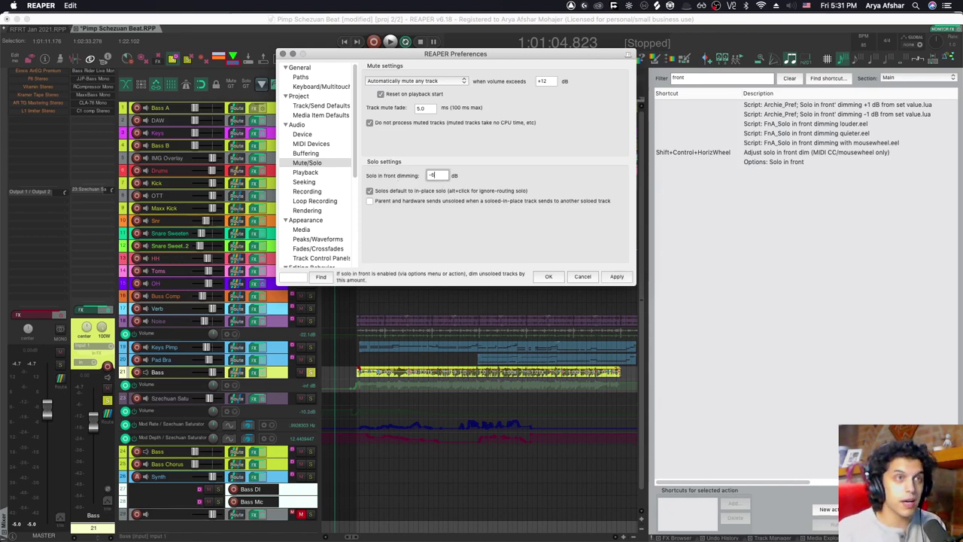
click(283, 53)
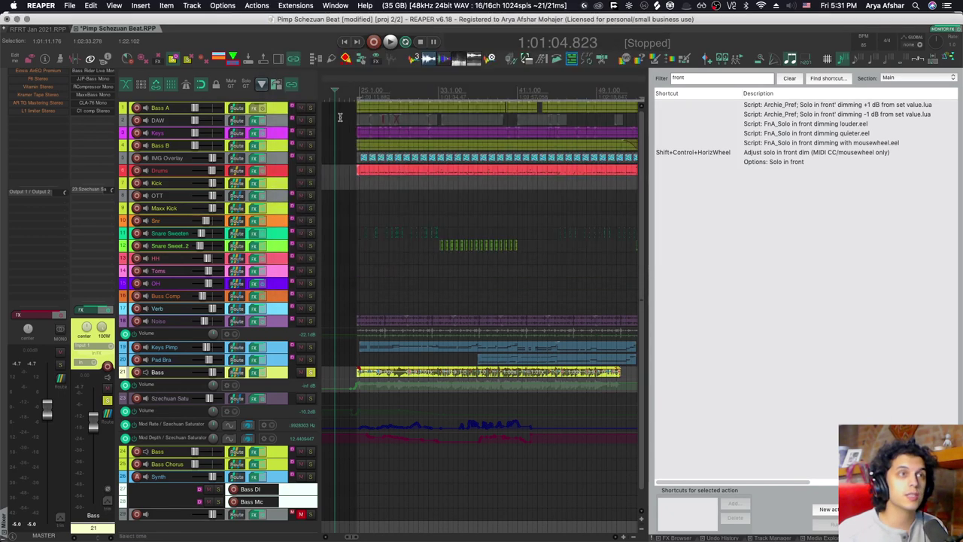
click(371, 272)
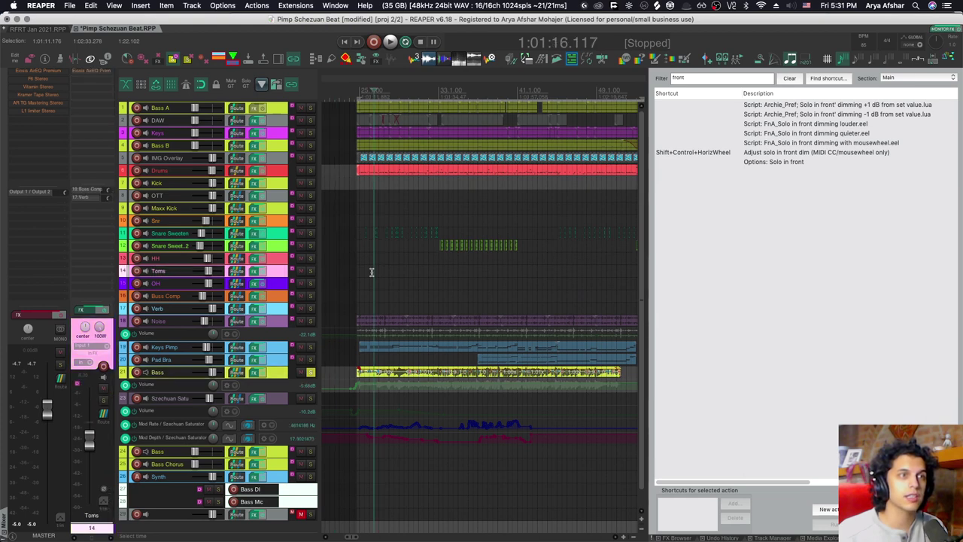
key(space)
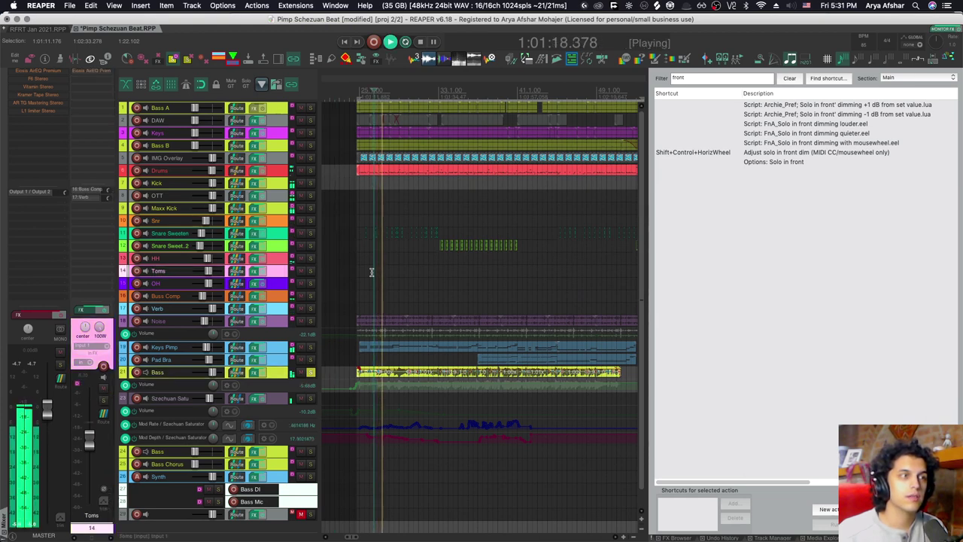
key(space)
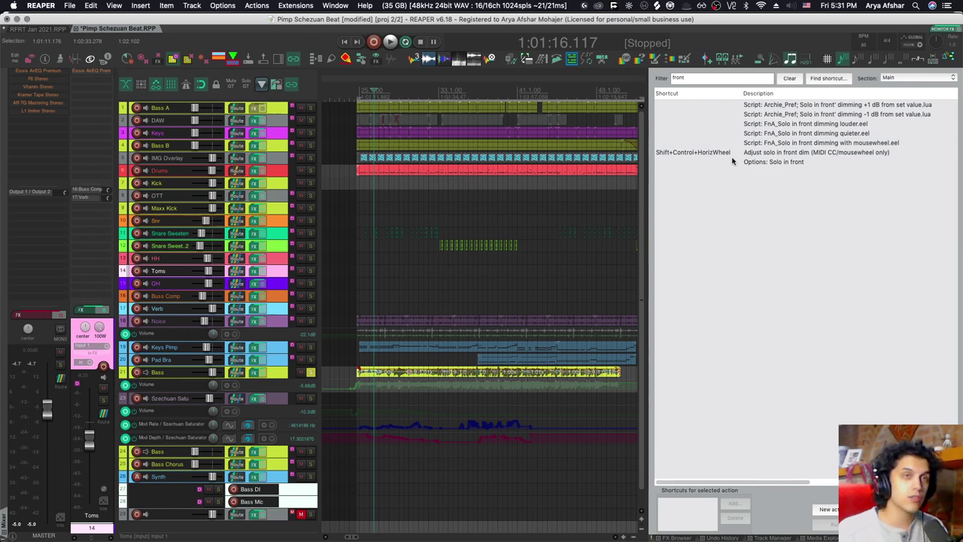
Close the Action List and start playback with Solo in front active.
key(Escape)
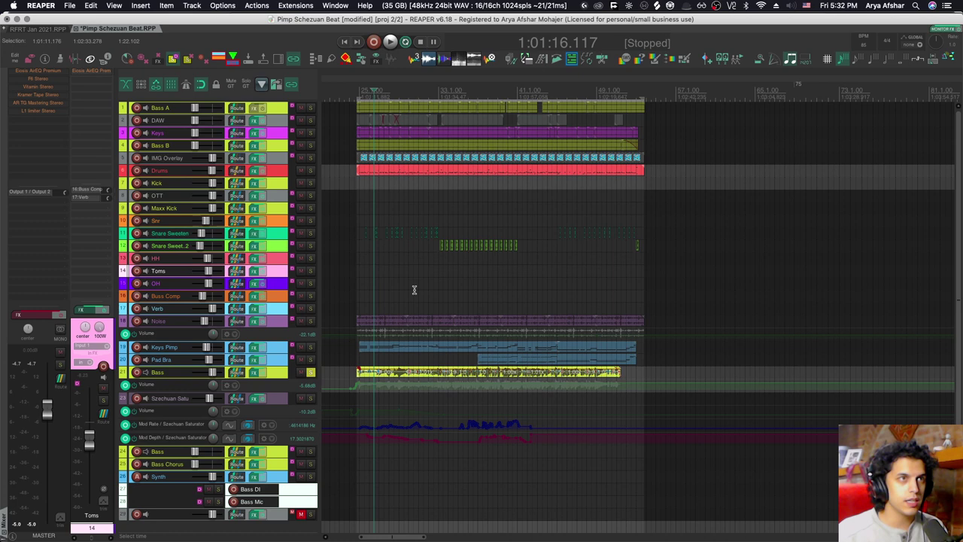
key(space)
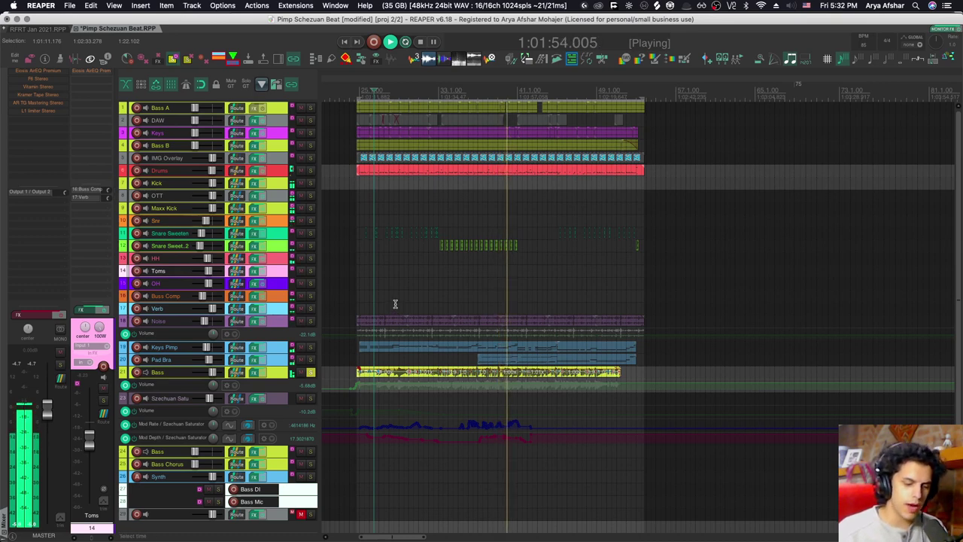
key(super+comma)
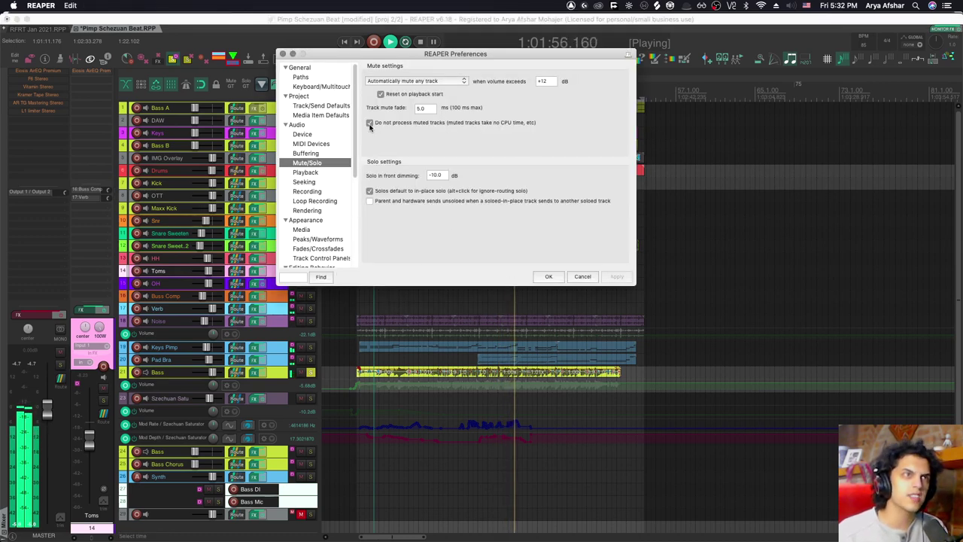
click(282, 54)
key(space)
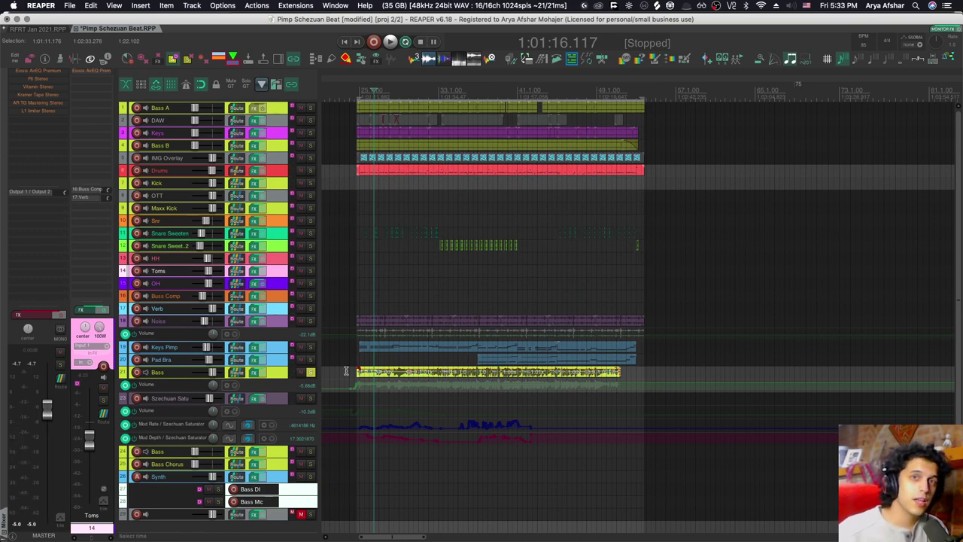